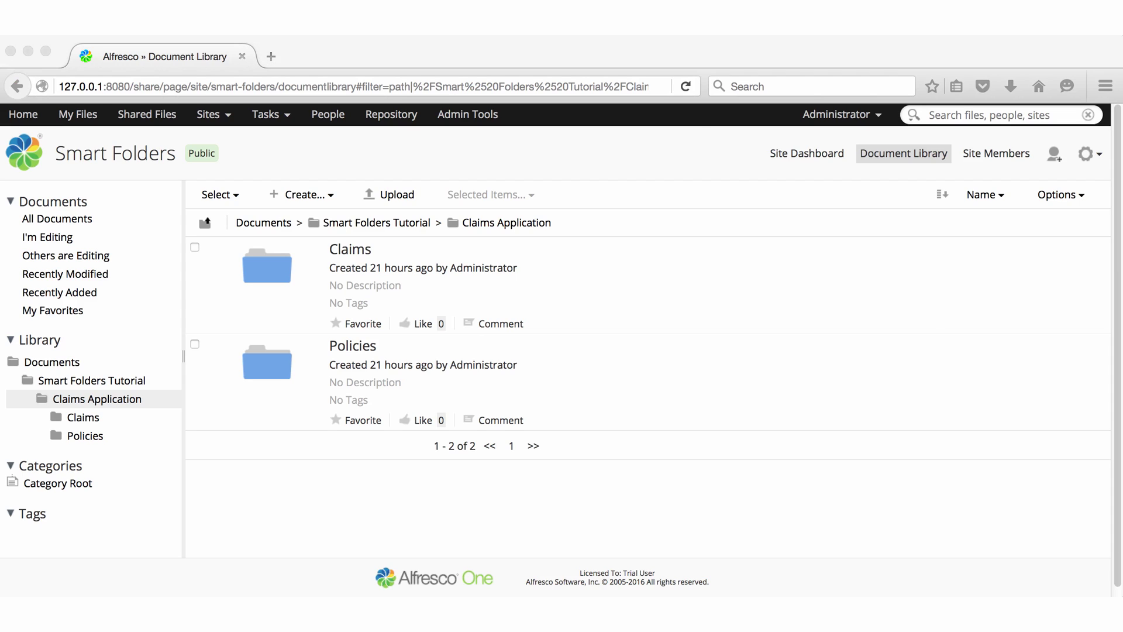
- Leave the Claims Application library and open Admin Tools
left_click(480, 119)
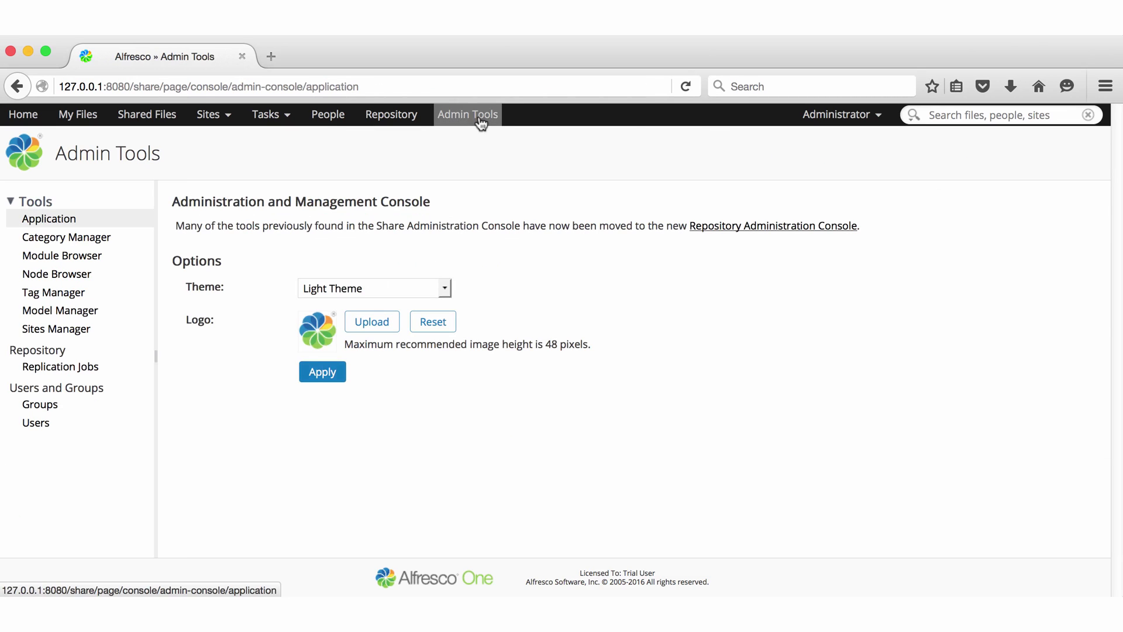
- Open the claims_example model in Model Manager, then close the alfresco-global.properties file
left_click(68, 311)
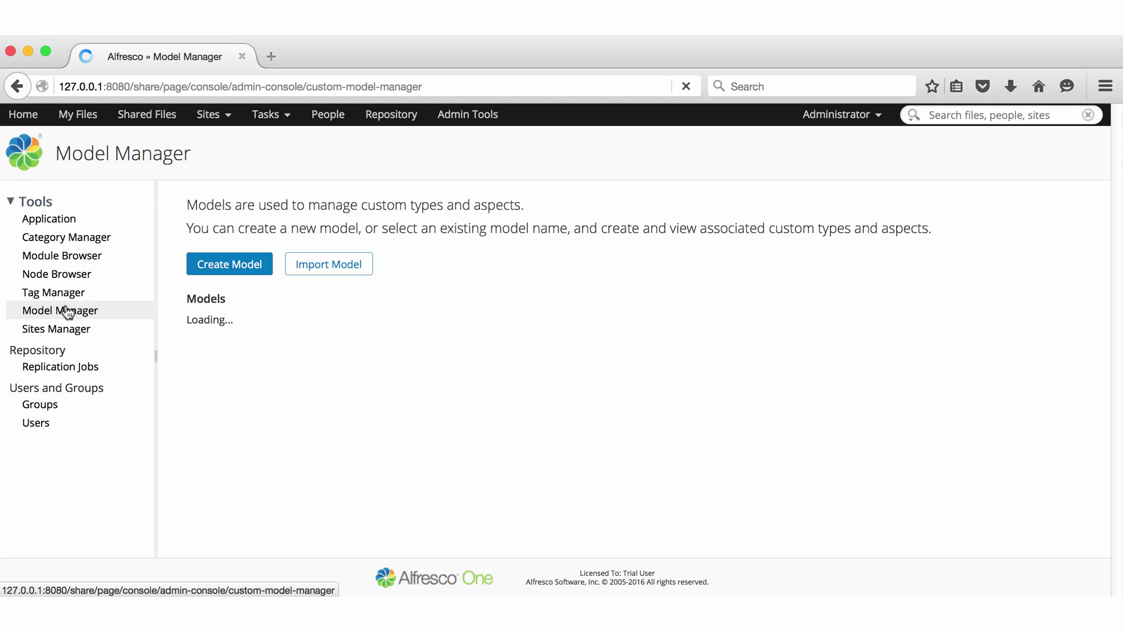
left_click(255, 356)
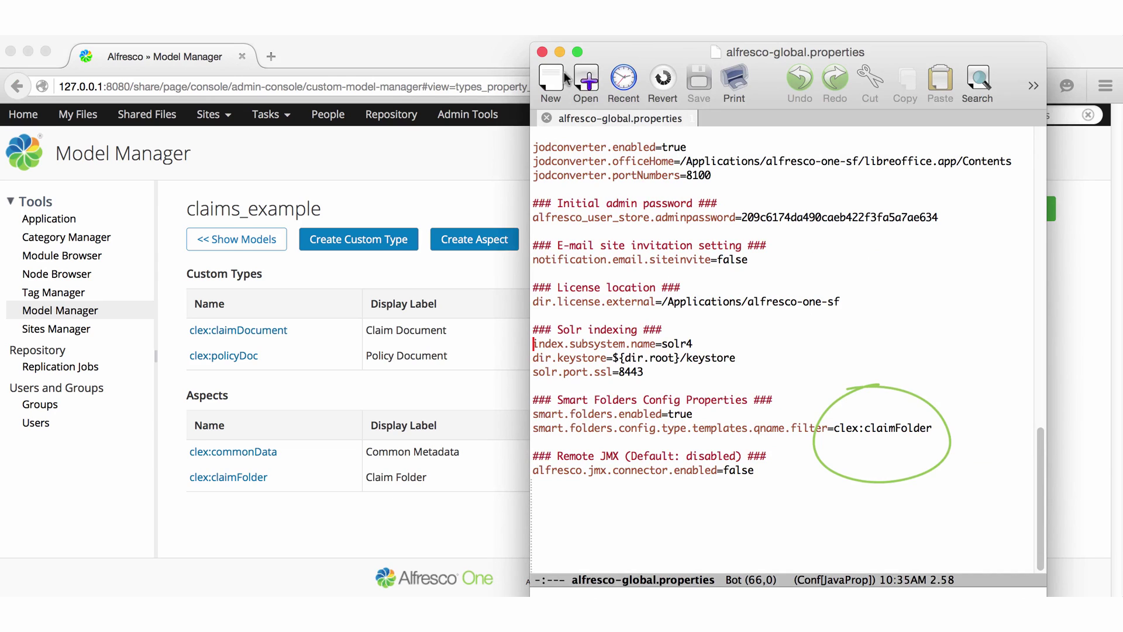
left_click(538, 54)
- Go to the Claims folder in the Smart Folders site's document library
left_click(208, 120)
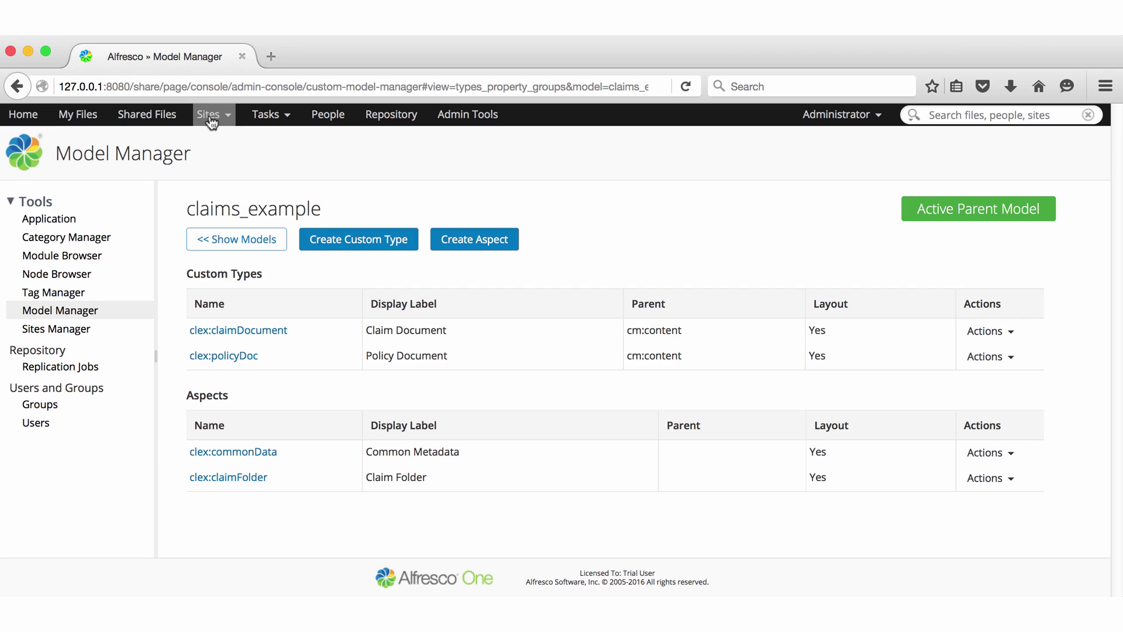
left_click(238, 177)
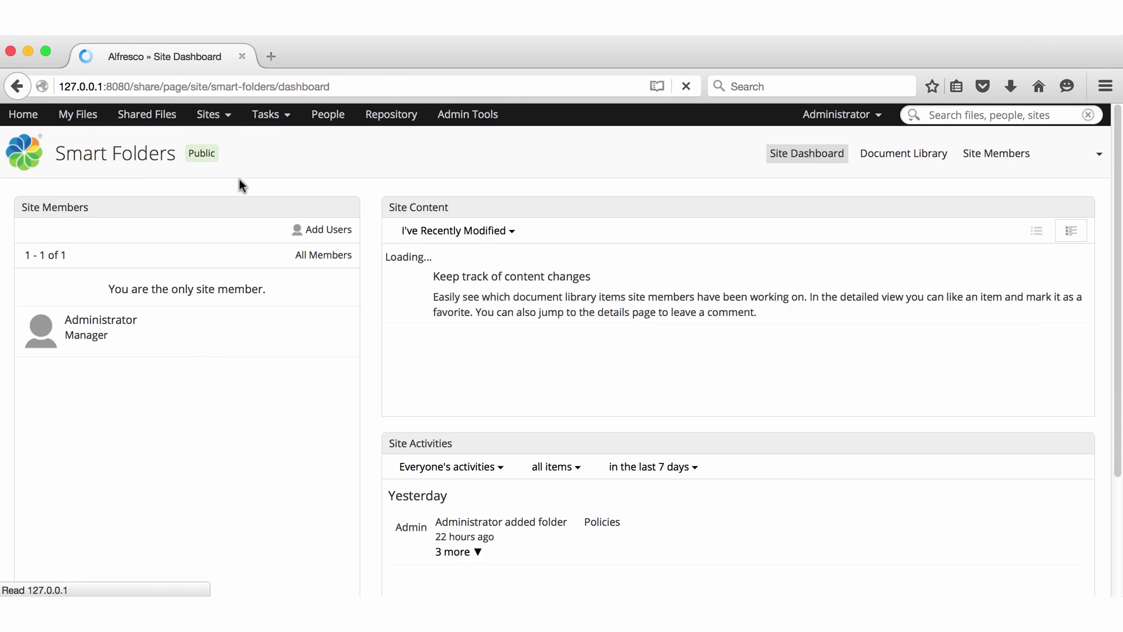
left_click(883, 158)
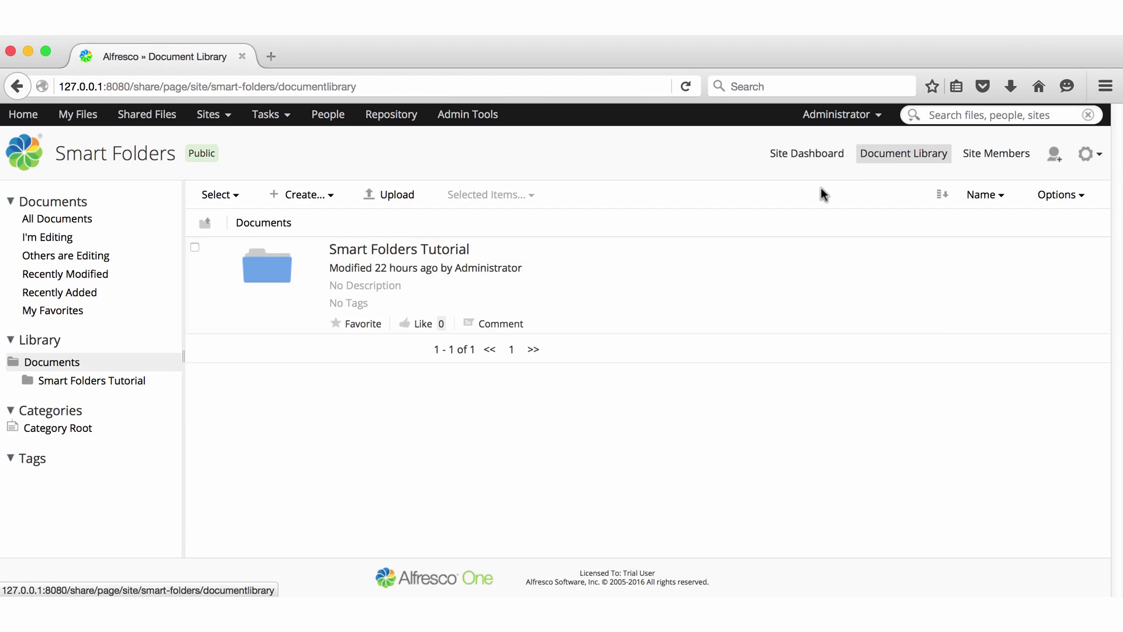
left_click(440, 251)
left_click(347, 249)
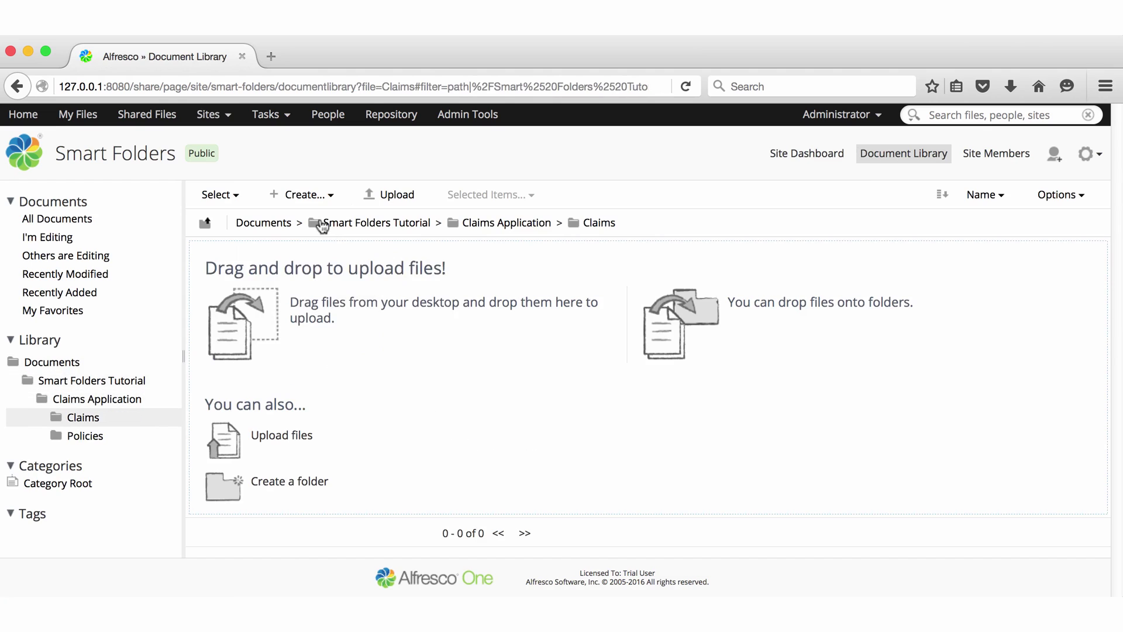
- Create a folder named 'Insurance Claim' inside Claims
left_click(307, 195)
left_click(313, 219)
type("Insurance Claim")
left_click(521, 481)
- Add the Claim Folder (clex:claimFolder) aspect to Insurance Claim via Manage Aspects
mouse_move(562, 283)
left_click(995, 313)
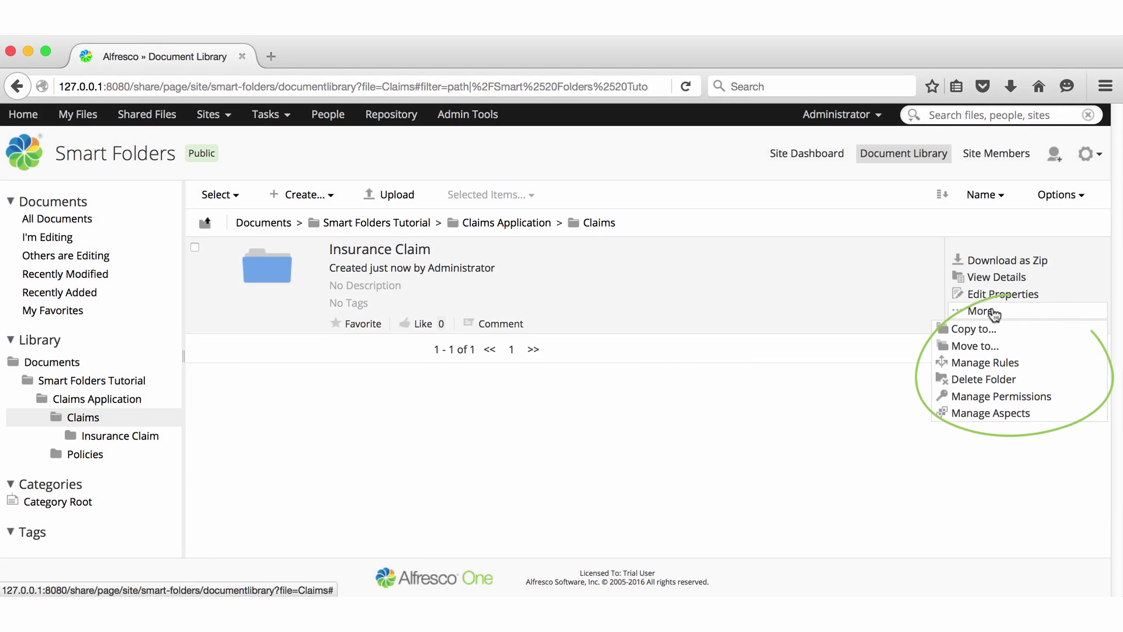
left_click(996, 413)
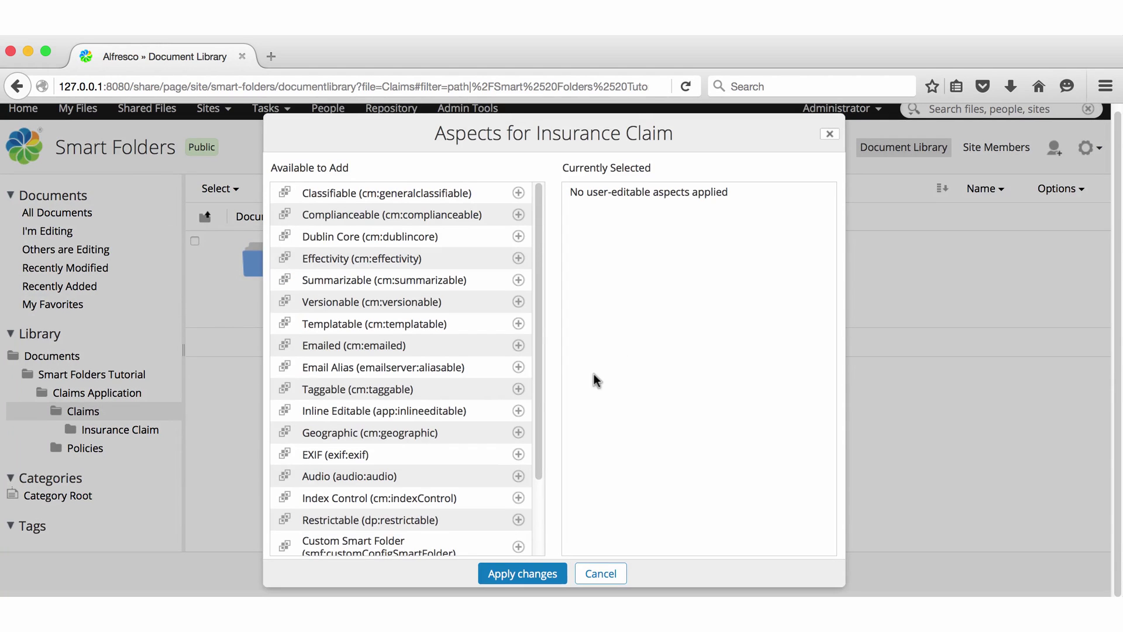
scroll(536, 386, "down", 3)
left_click(517, 546)
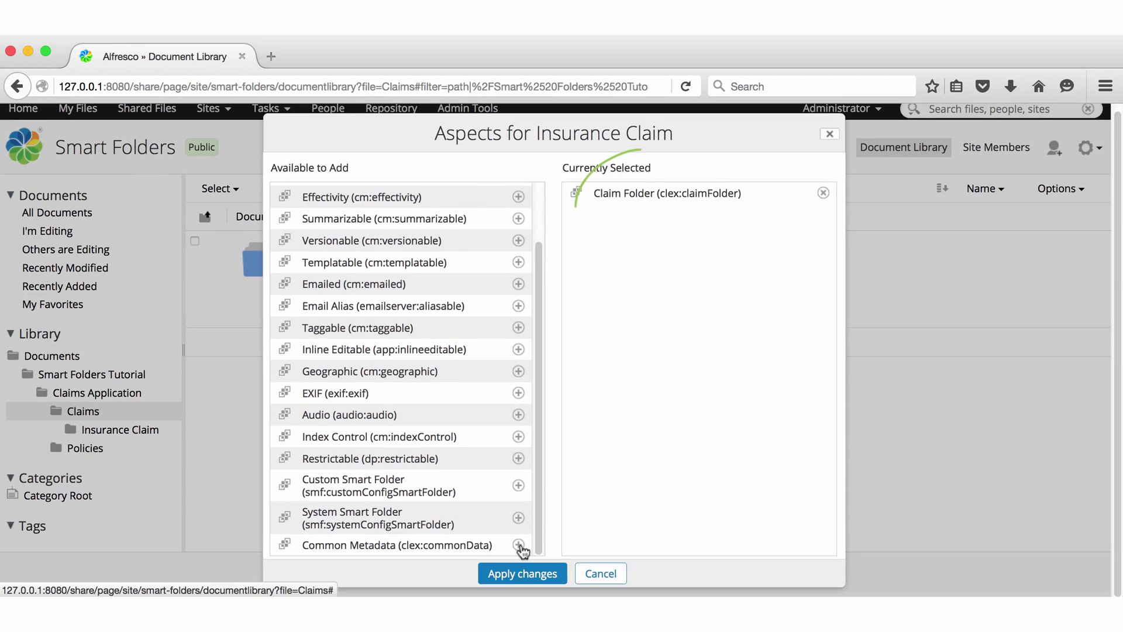
left_click(536, 573)
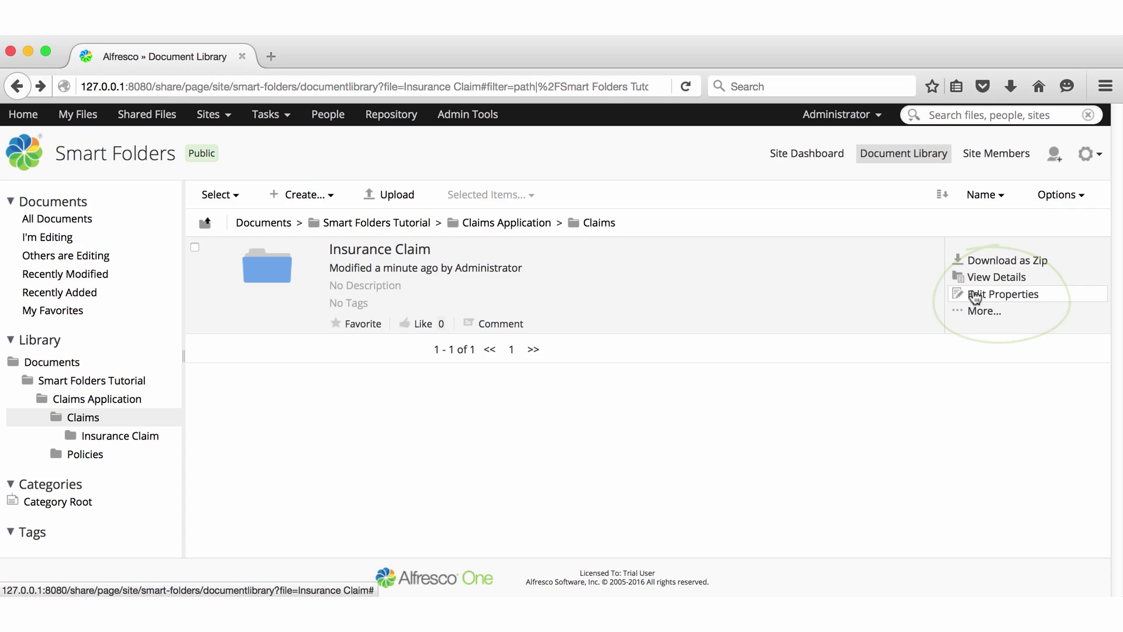
- Save Insurance Claim's Claim Details from its All Properties form
left_click(974, 295)
left_click(734, 249)
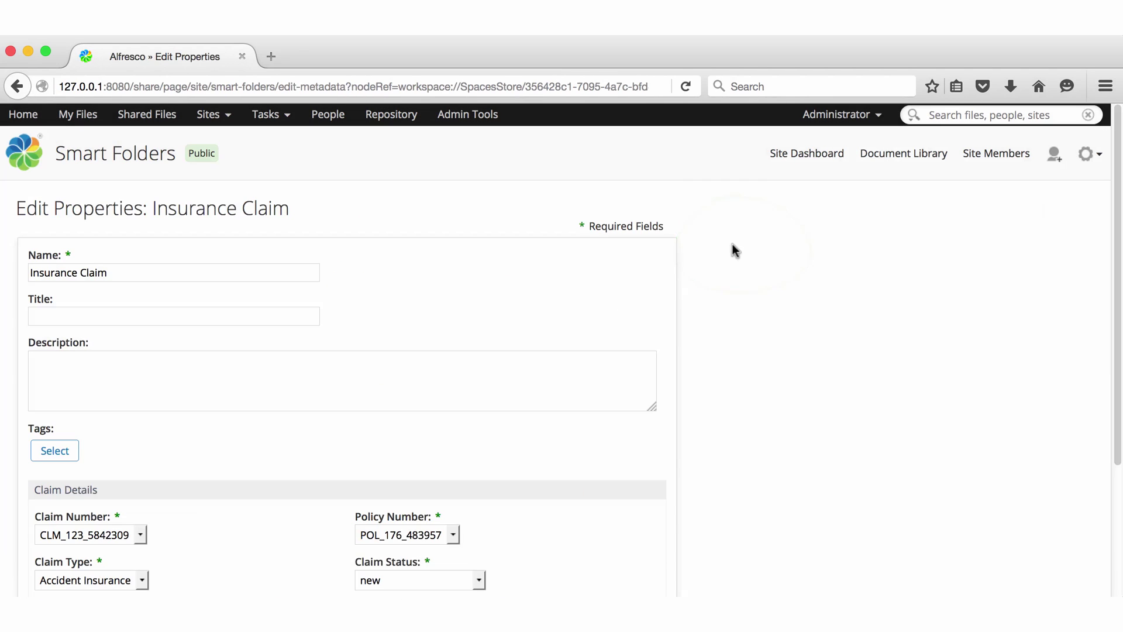
scroll(732, 244, "down", 2)
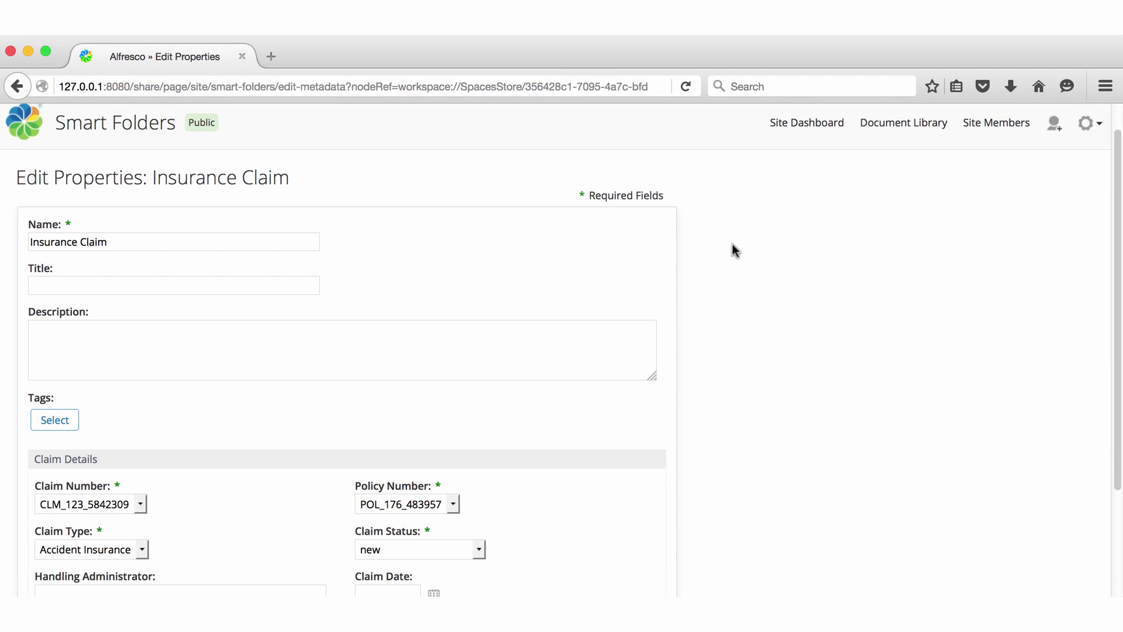
scroll(732, 245, "down", 2)
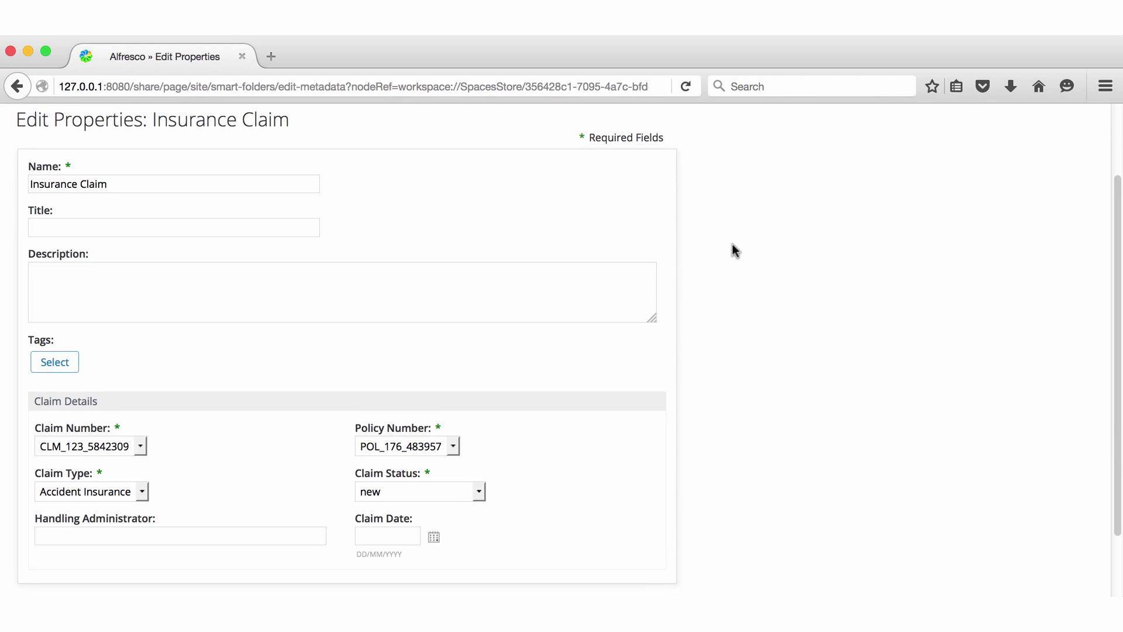
scroll(571, 536, "down", 1)
scroll(571, 536, "down", 2)
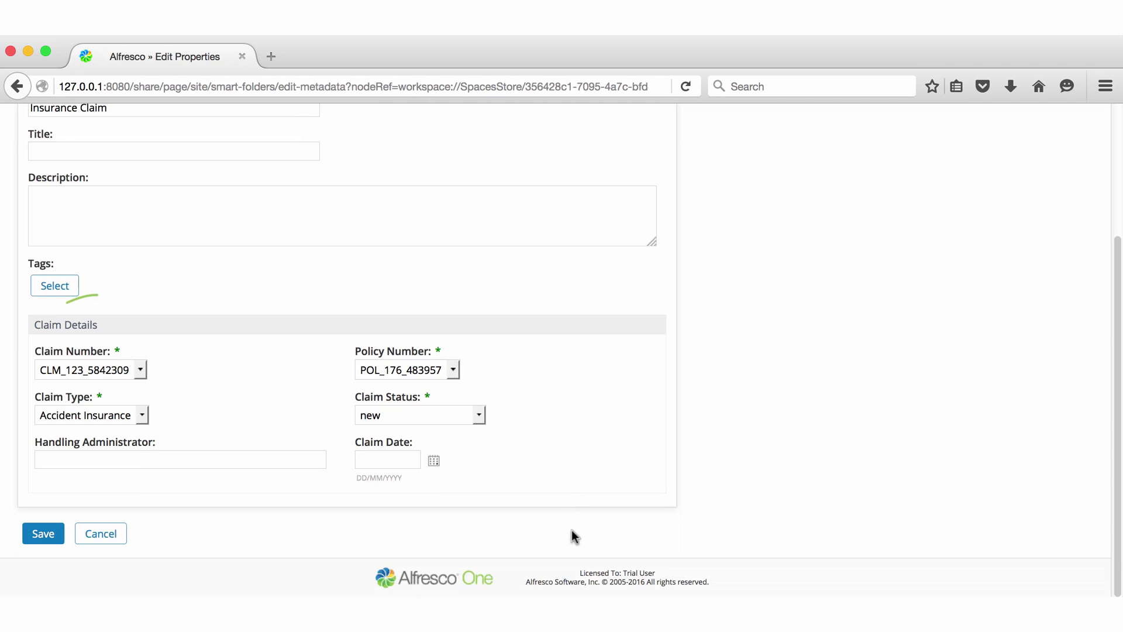
left_click(51, 538)
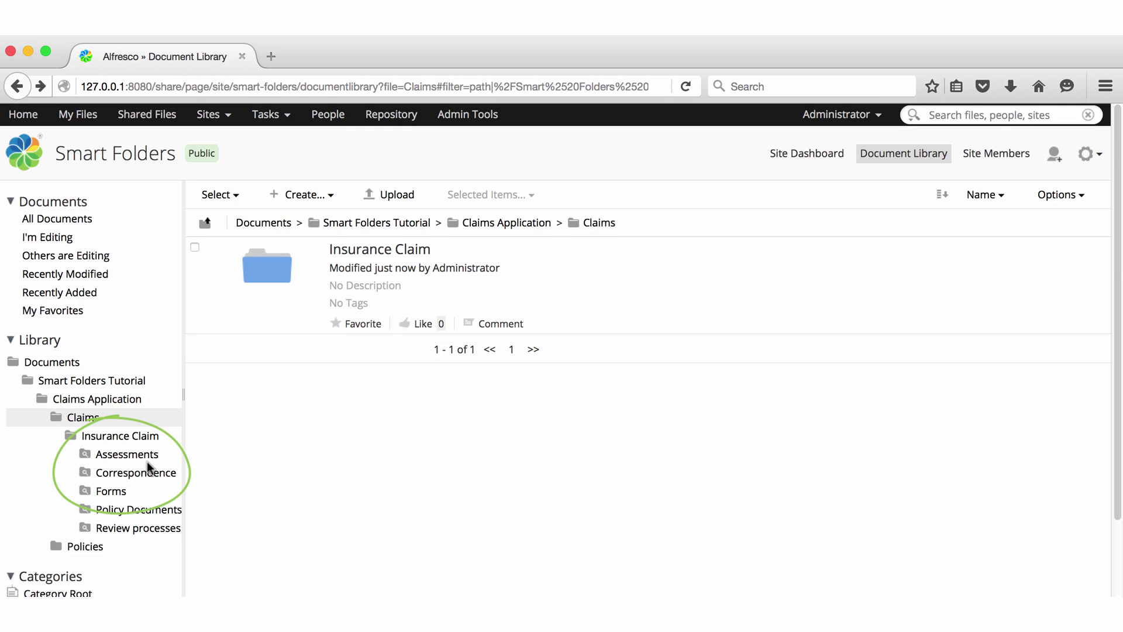
- Drag claim-notification-form.pdf from Finder into the Forms smart folder
left_click(110, 490)
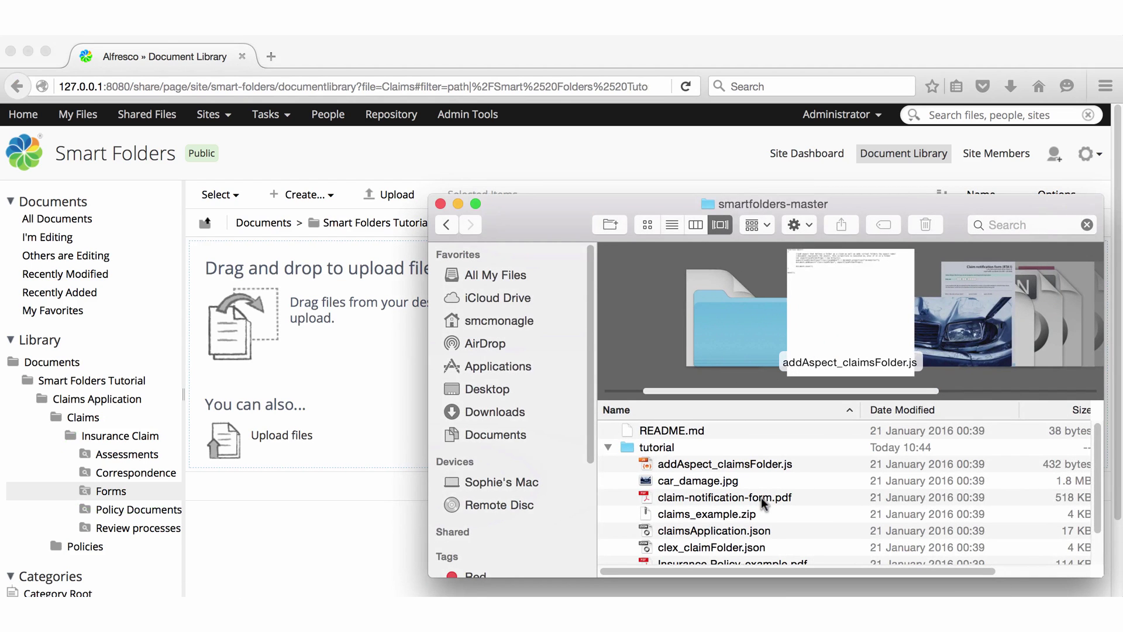
left_click_drag(762, 503, 396, 405)
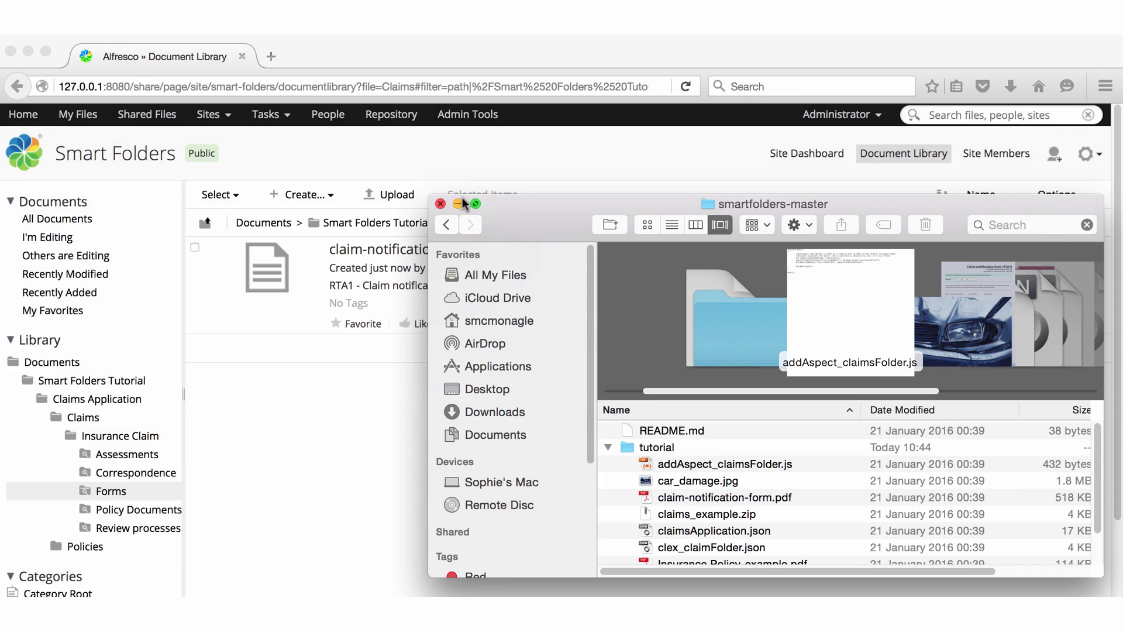
left_click(457, 204)
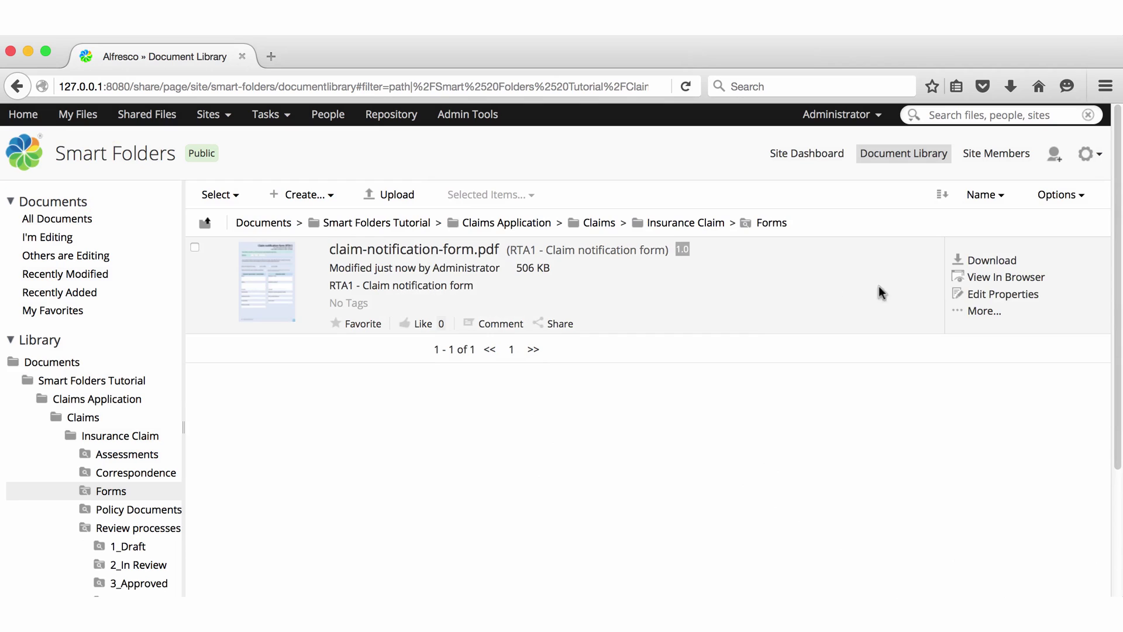
- Set claim-notification-form.pdf's Document Status to Draft, save, and view its details page
left_click(975, 294)
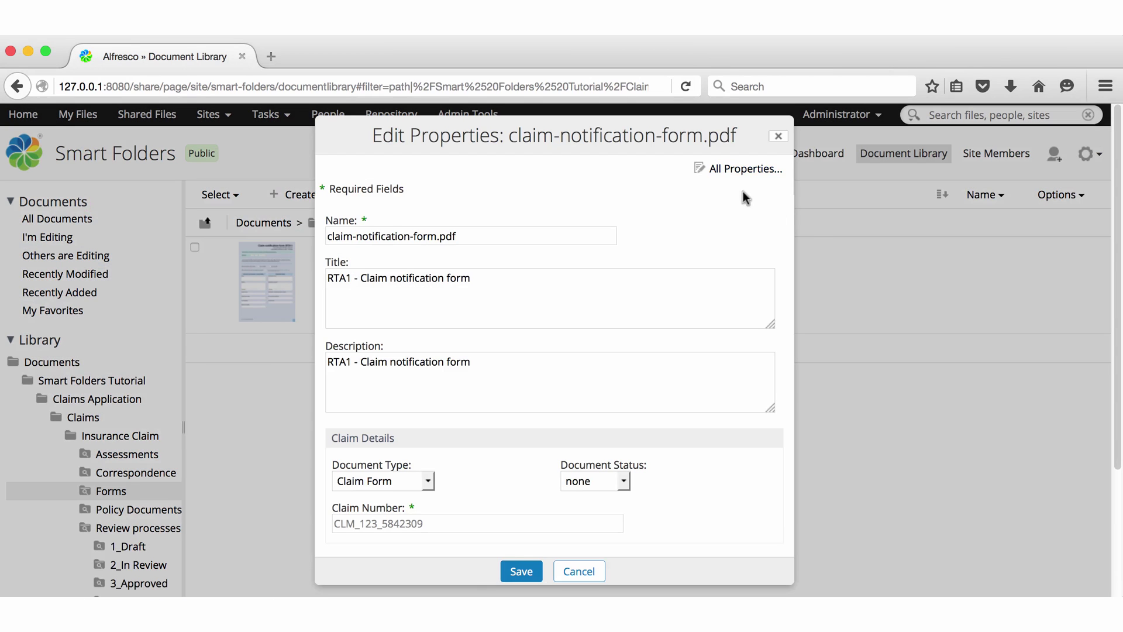
left_click(728, 168)
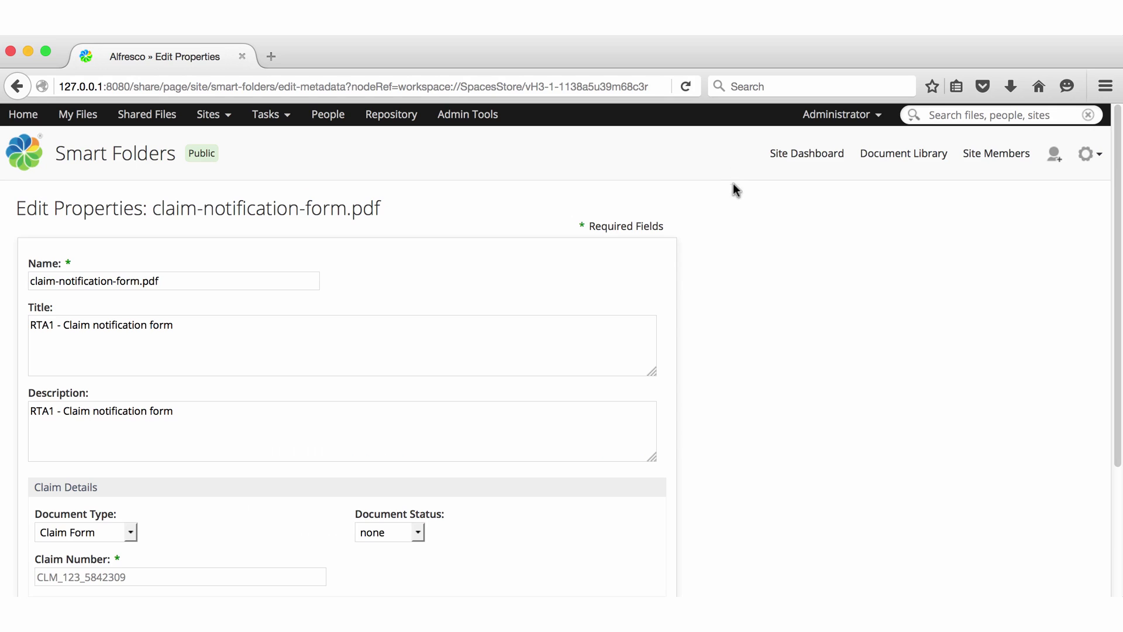
scroll(859, 324, "down", 2)
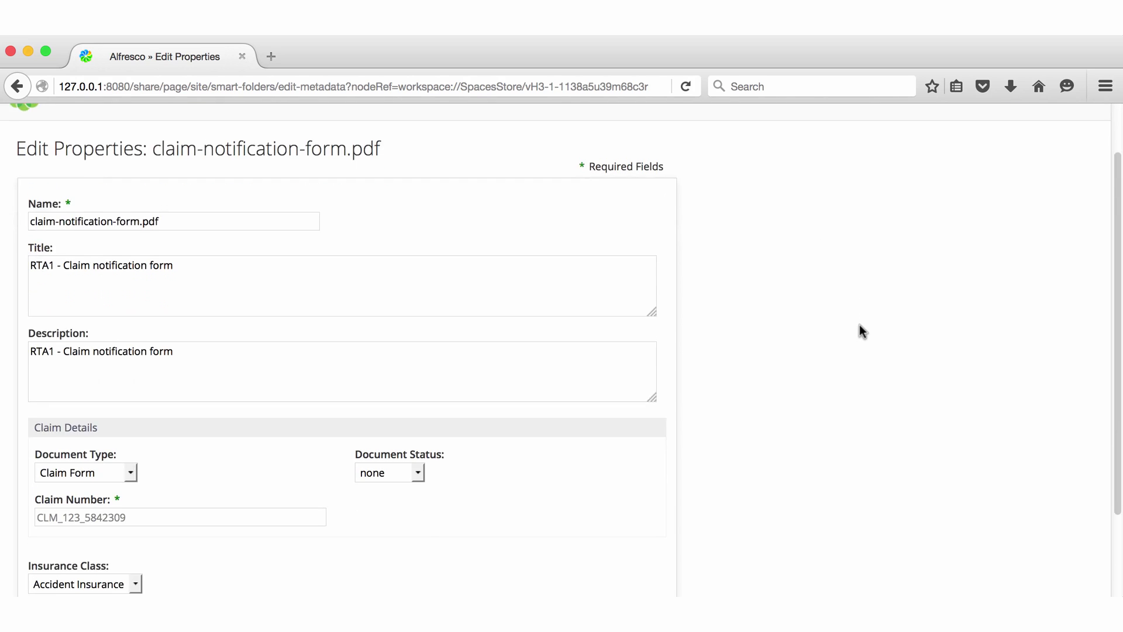
scroll(860, 324, "down", 2)
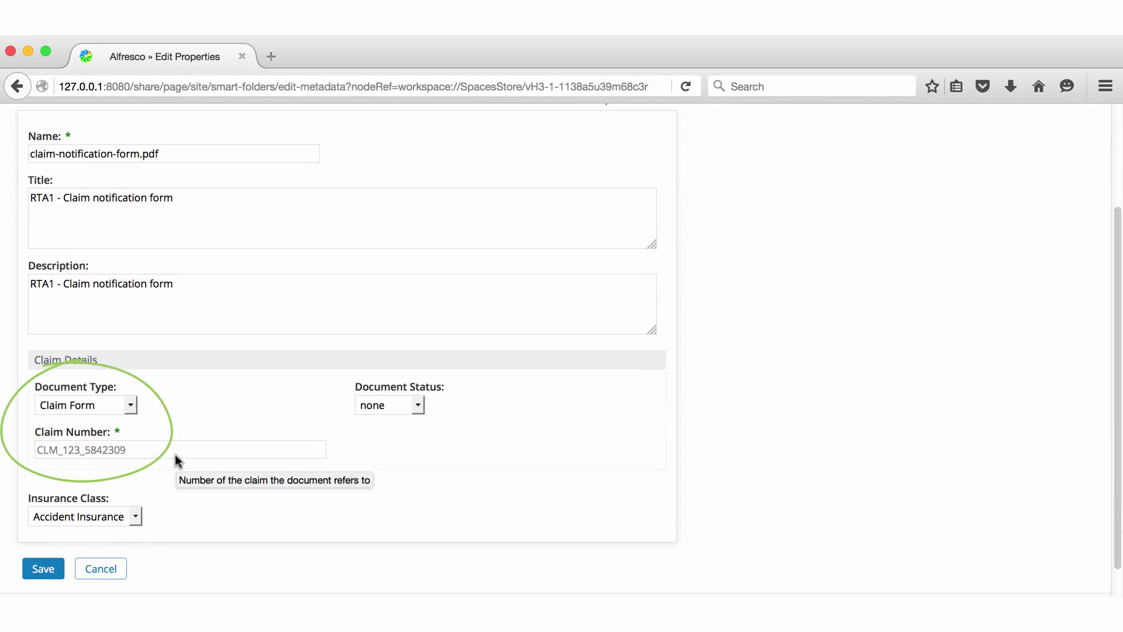
left_click(419, 408)
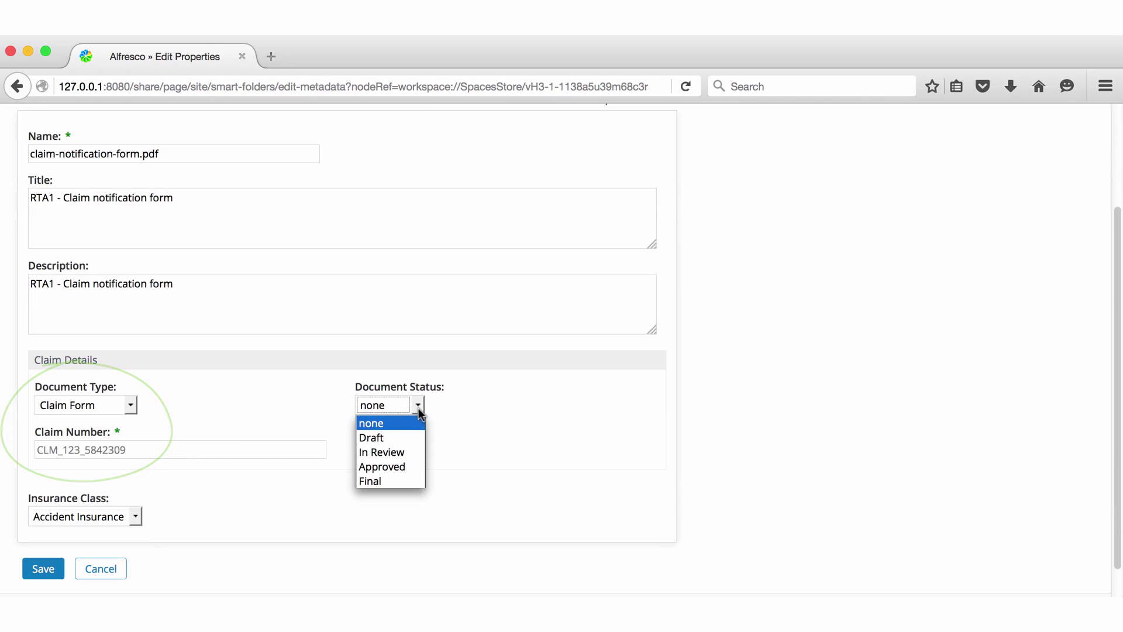
left_click(412, 437)
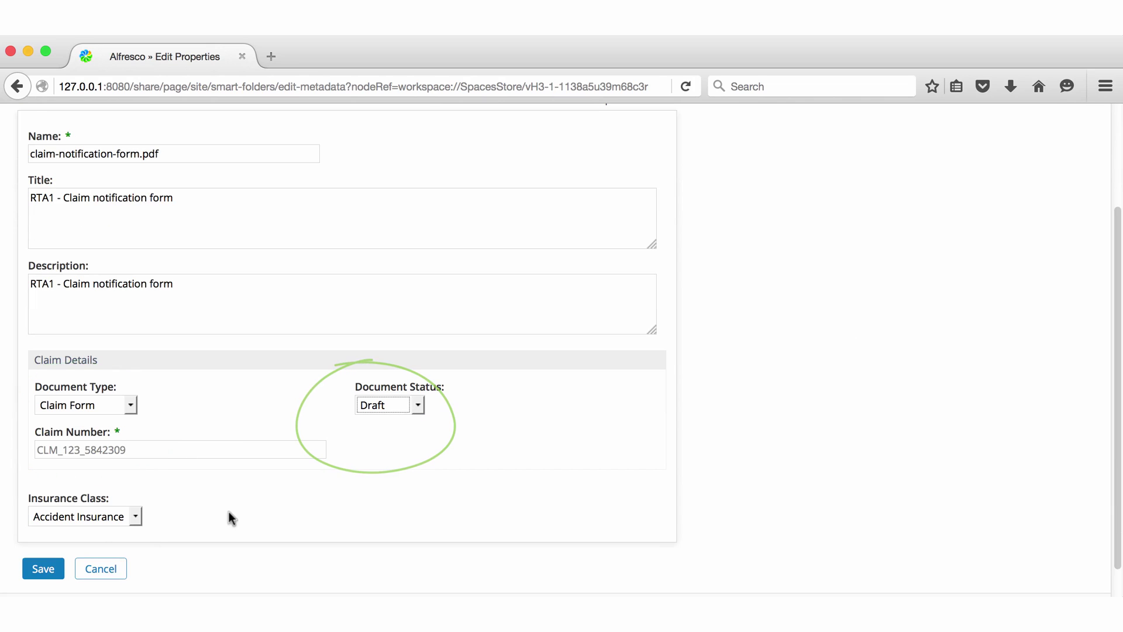
left_click(45, 570)
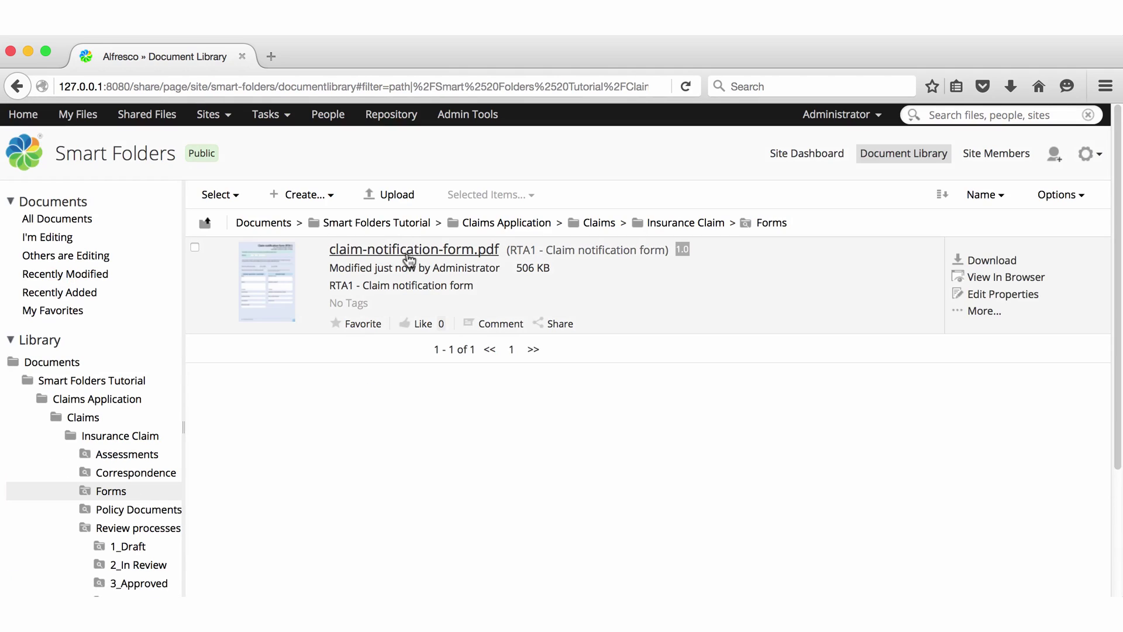
left_click(408, 258)
scroll(901, 459, "down", 5)
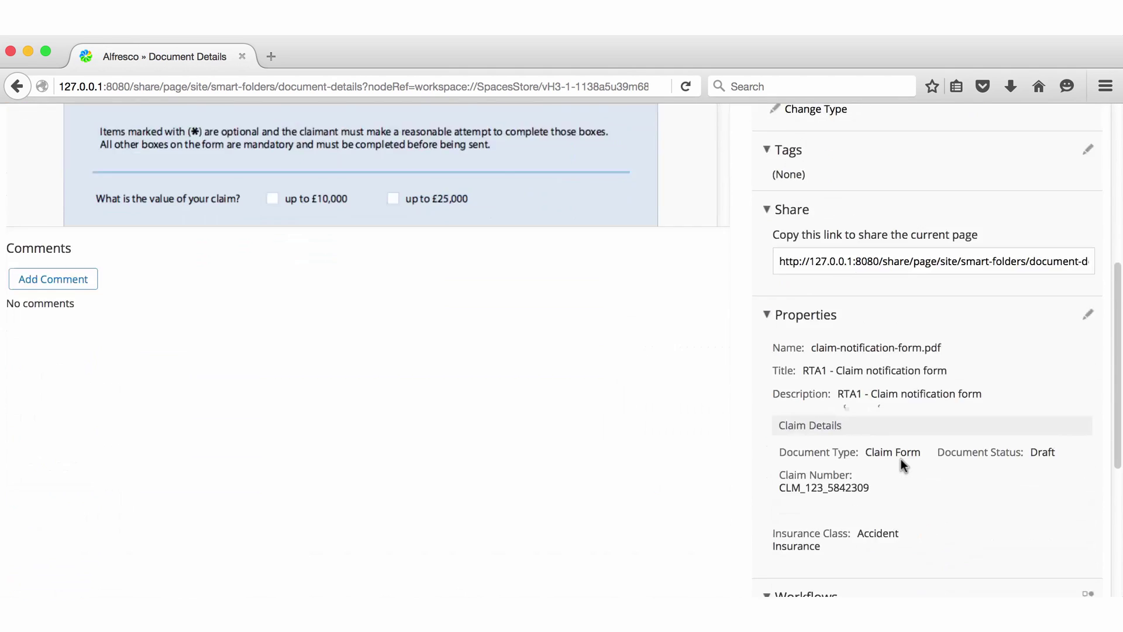
scroll(902, 459, "down", 1)
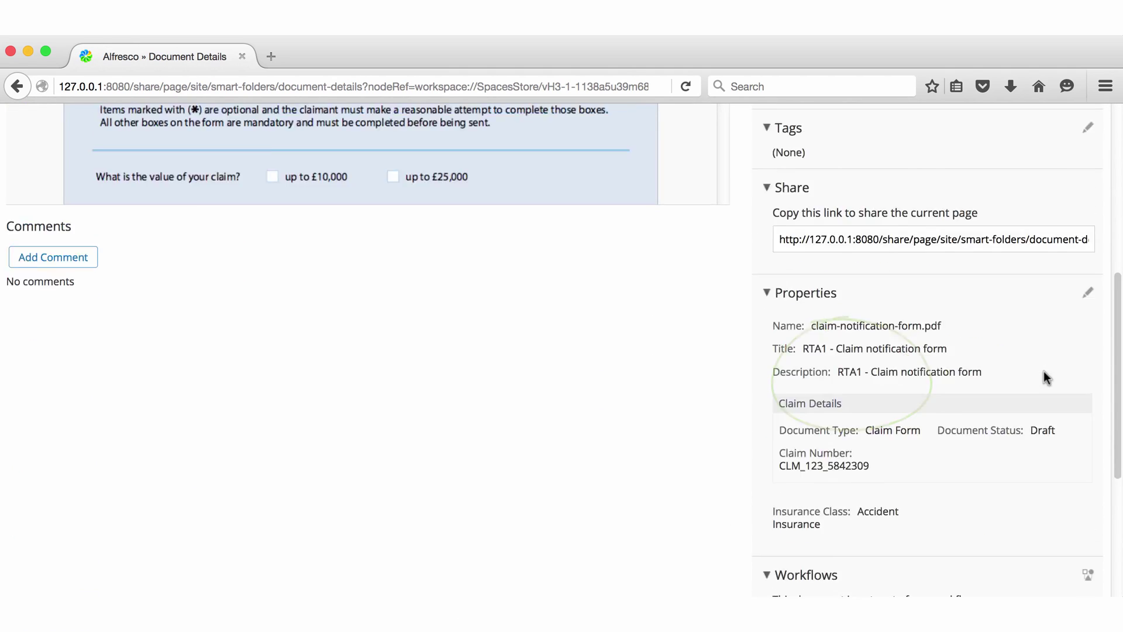
scroll(499, 243, "up", 6)
- Return to Insurance Claim and open Review processes > 1_Draft to find the claim form
left_click(450, 192)
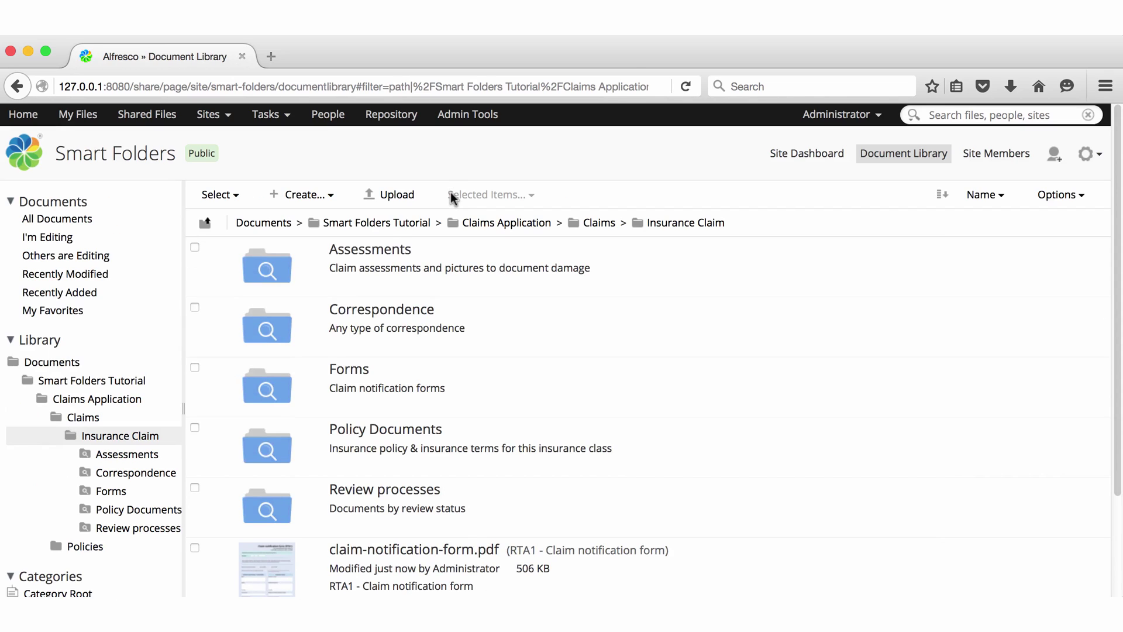
left_click(145, 529)
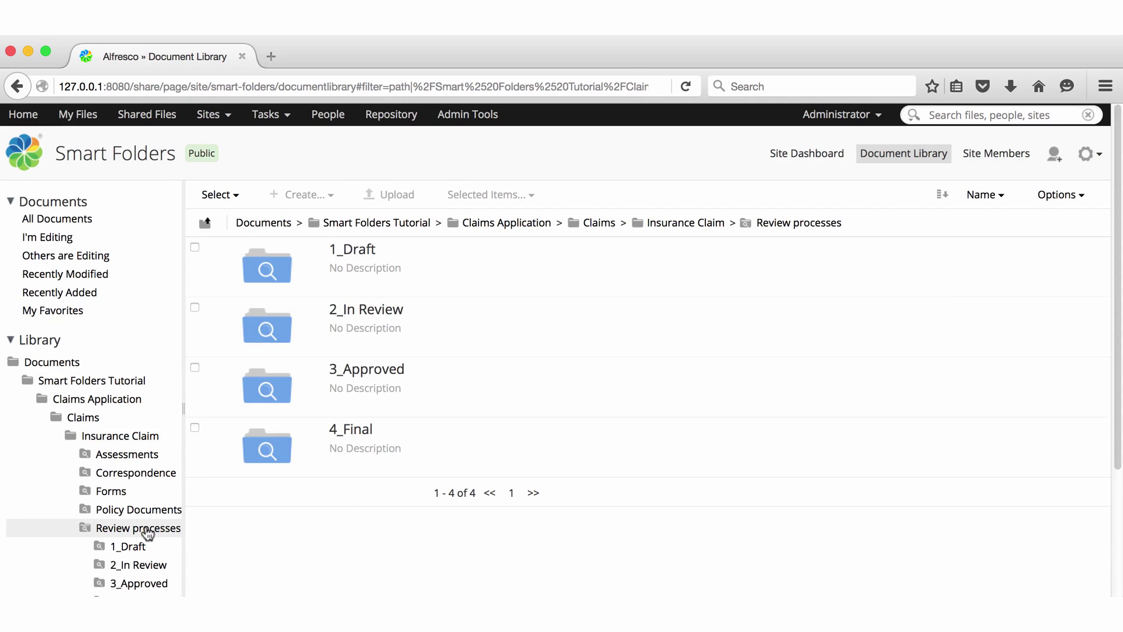
left_click(133, 548)
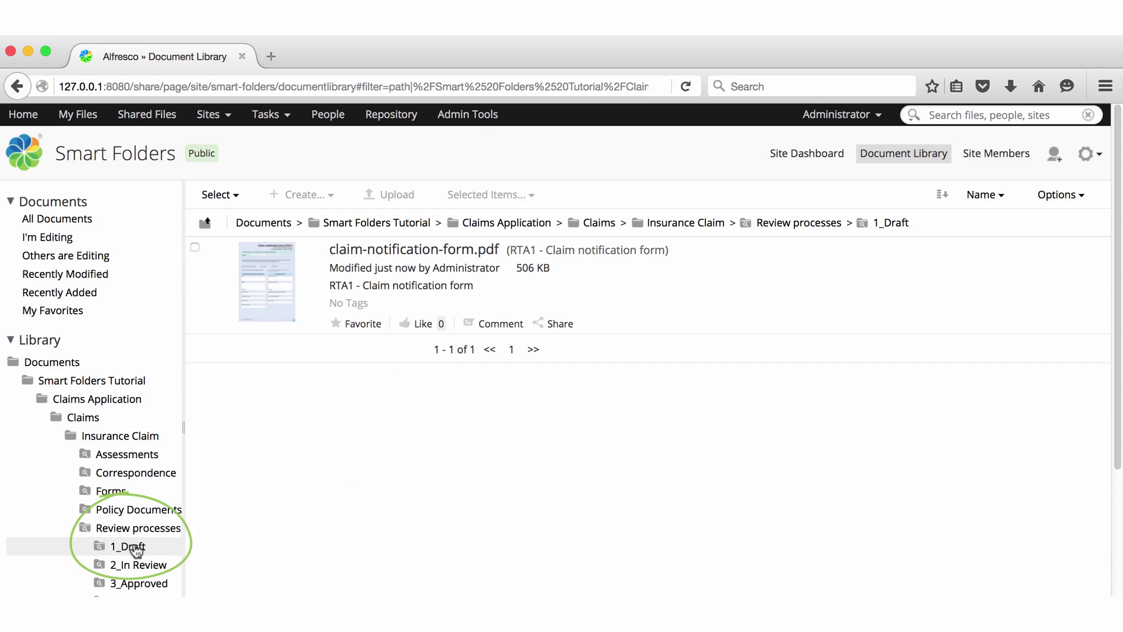